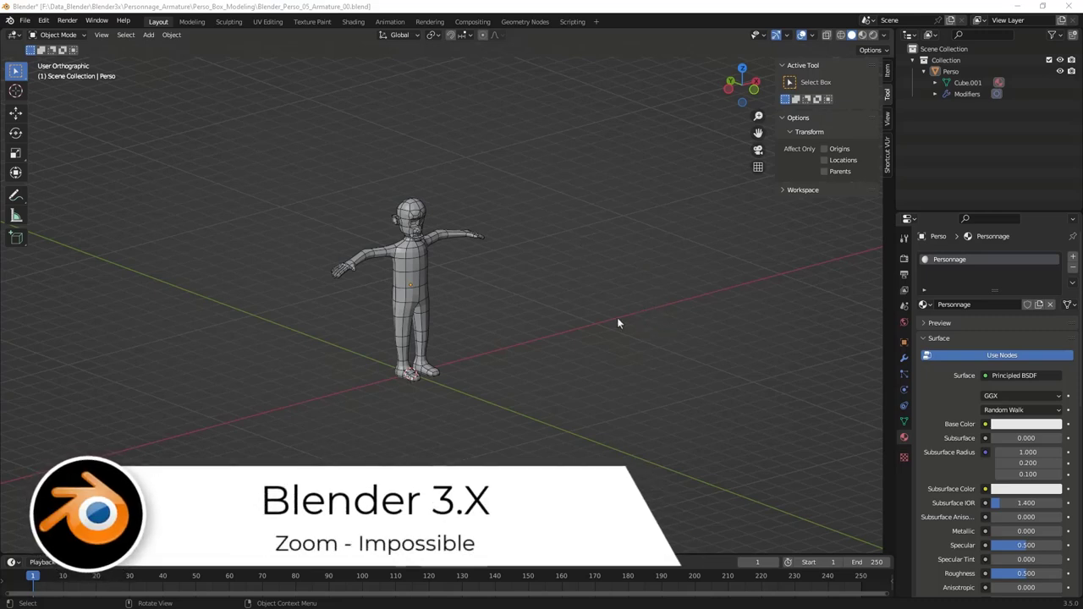
Orbit the view so the low-poly character is seen from a slightly different angle
mouse_move(618, 321)
middle_mouse_down()
mouse_move(601, 341)
mouse_move(502, 364)
mouse_move(503, 349)
middle_mouse_up()
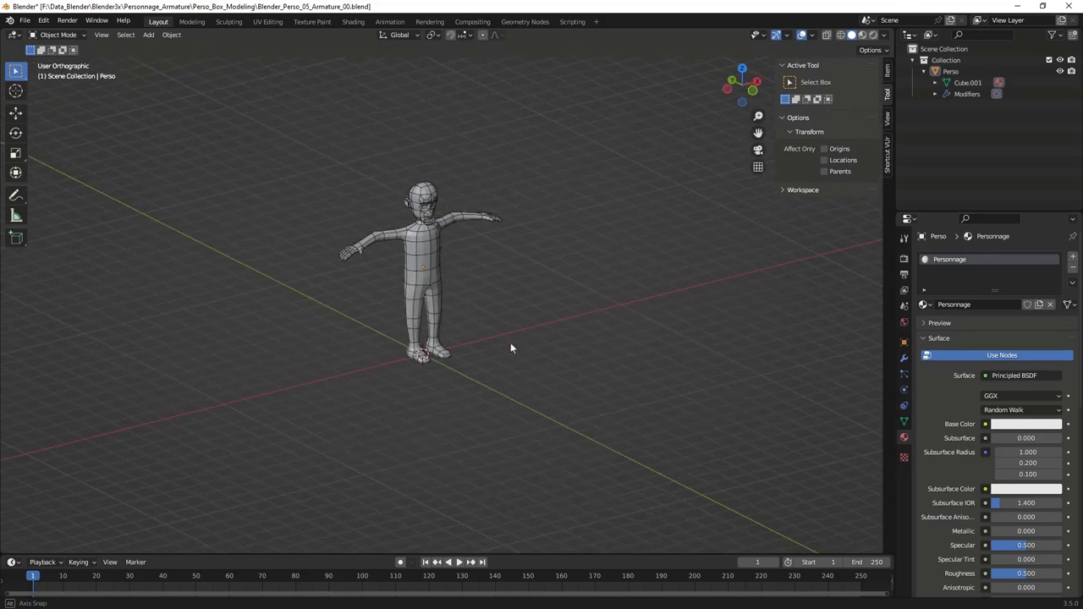
middle_click_drag(502, 349, 496, 349)
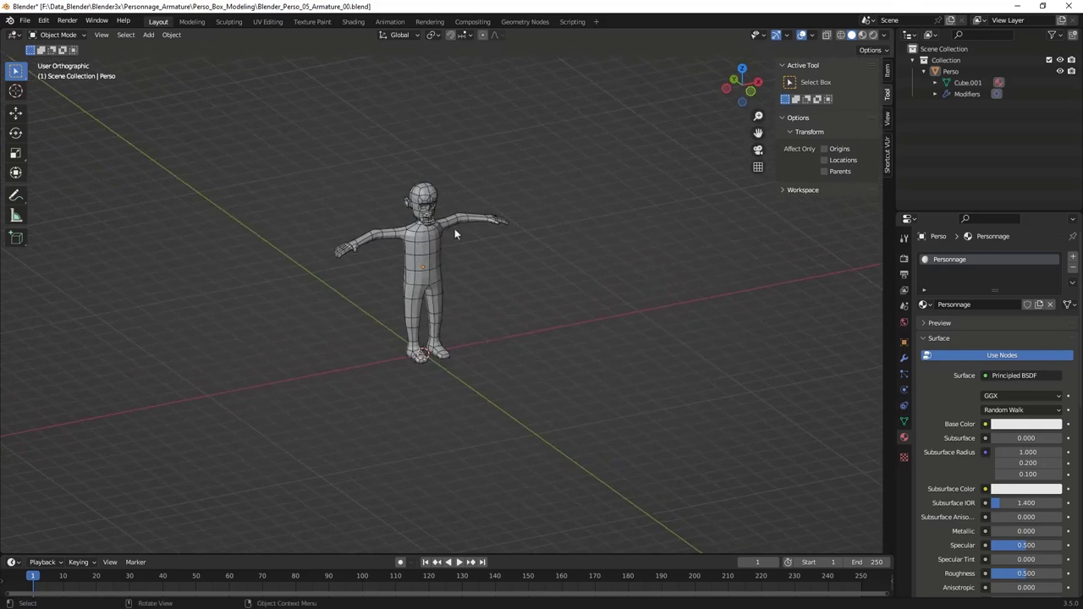
scroll(429, 214, "up", 5)
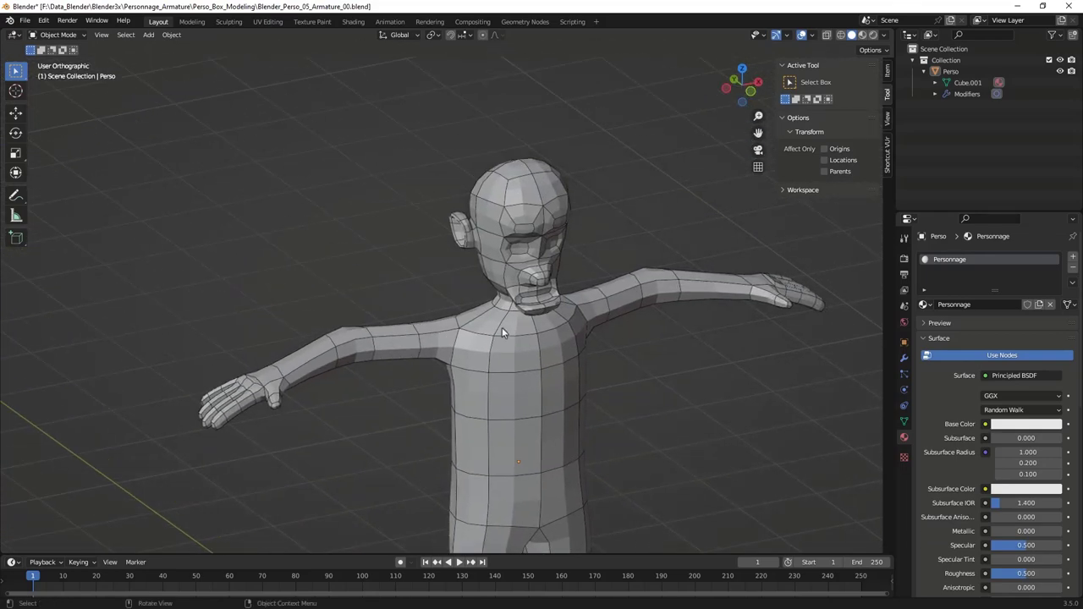
scroll(502, 327, "up", 4)
scroll(652, 339, "up", 2)
scroll(679, 358, "up", 3)
scroll(684, 356, "down", 6)
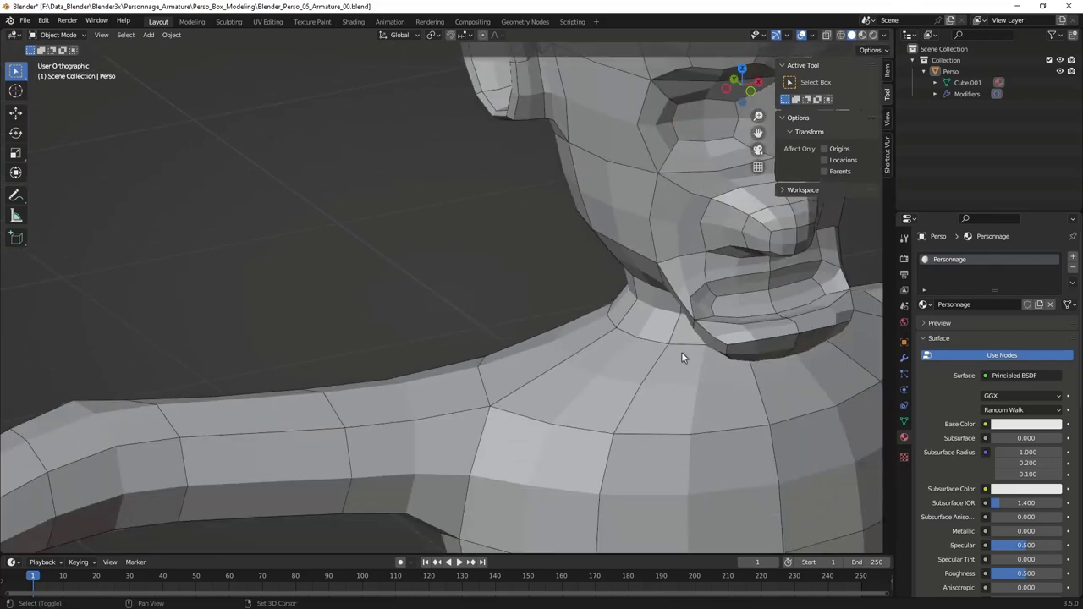
middle_click_drag(687, 355, 466, 420)
scroll(476, 397, "up", 3)
scroll(522, 374, "up", 3)
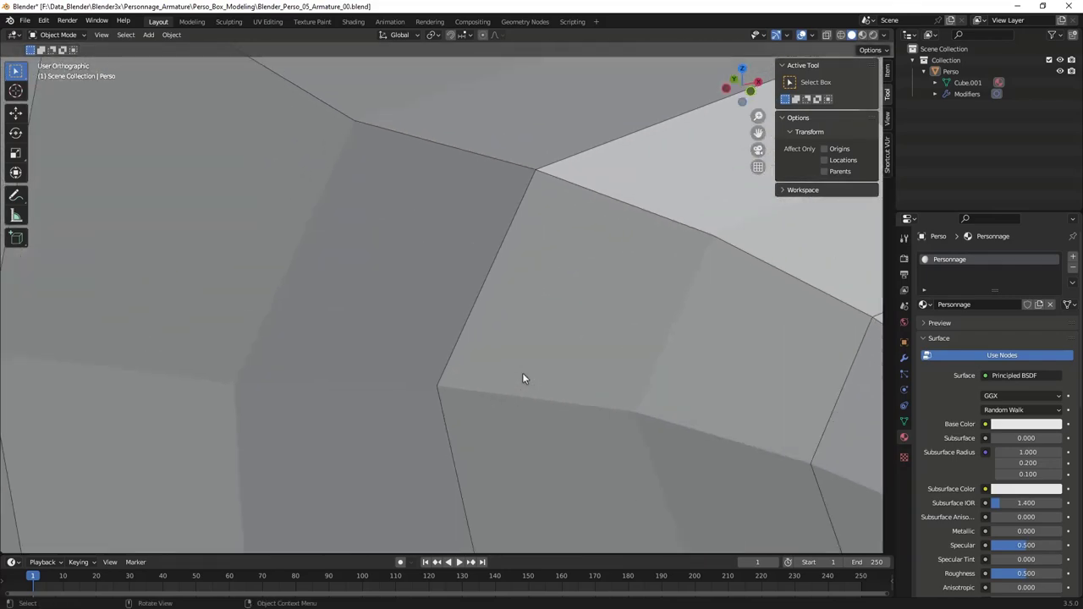
scroll(522, 372, "up", 2)
scroll(522, 374, "up", 1)
scroll(522, 374, "down", 2)
scroll(524, 377, "down", 3)
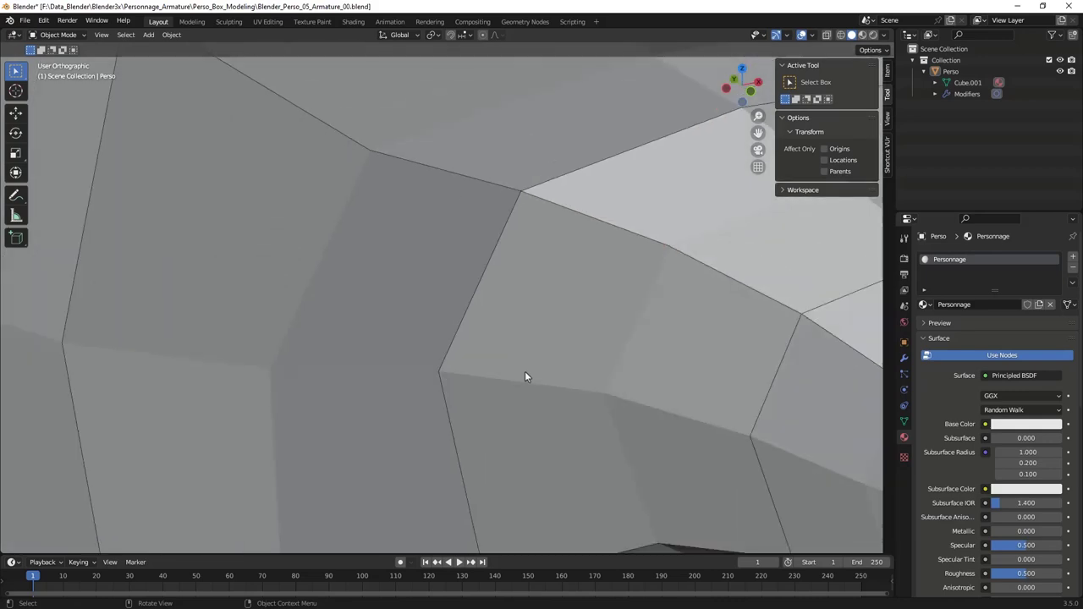
scroll(524, 377, "down", 2)
scroll(525, 377, "down", 4)
scroll(524, 377, "down", 3)
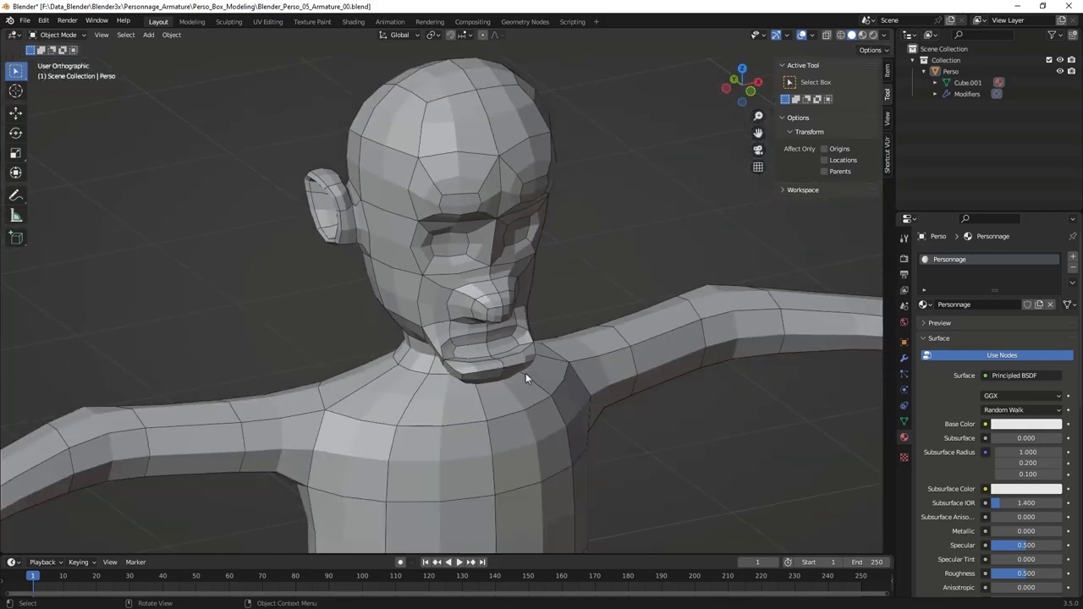
scroll(526, 376, "down", 2)
scroll(528, 385, "down", 2)
scroll(531, 397, "down", 3)
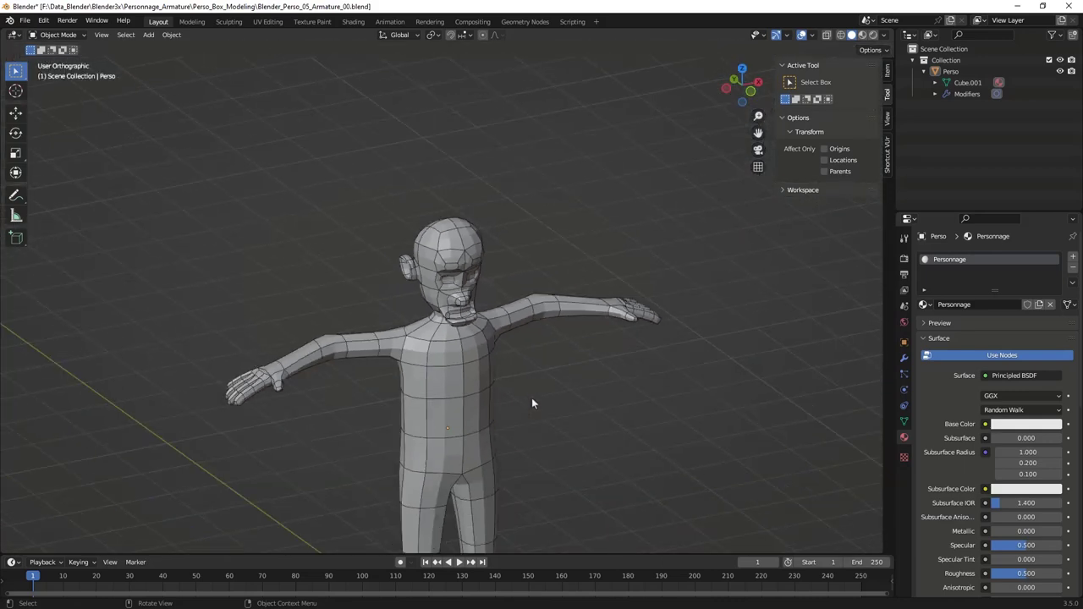
scroll(533, 400, "down", 3)
mouse_move(542, 403)
middle_mouse_down("shift")
mouse_move(527, 327)
mouse_move(540, 311)
mouse_move(537, 333)
mouse_move(520, 322)
mouse_move(532, 331)
middle_mouse_up("shift")
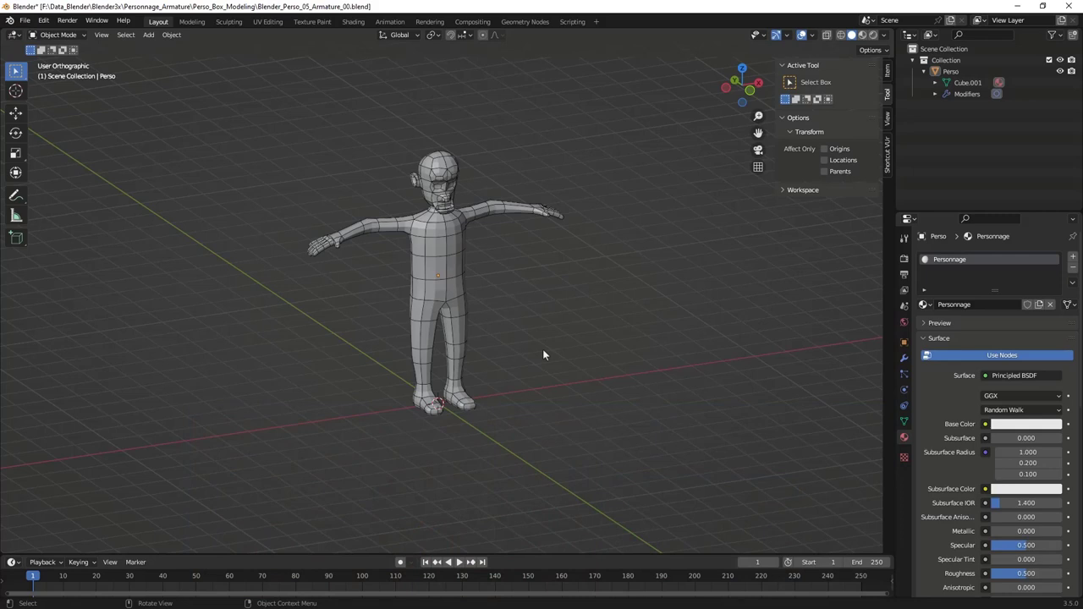
Switch to perspective view and zoom toward the character's face and raised arm
middle_click_drag(460, 347, 466, 345)
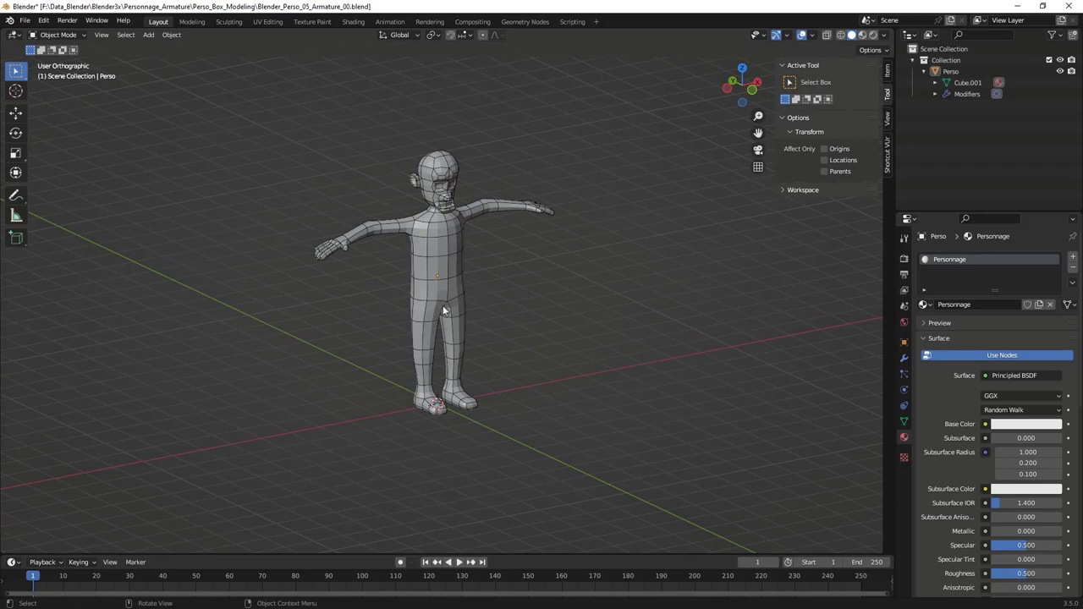
key("KP_5")
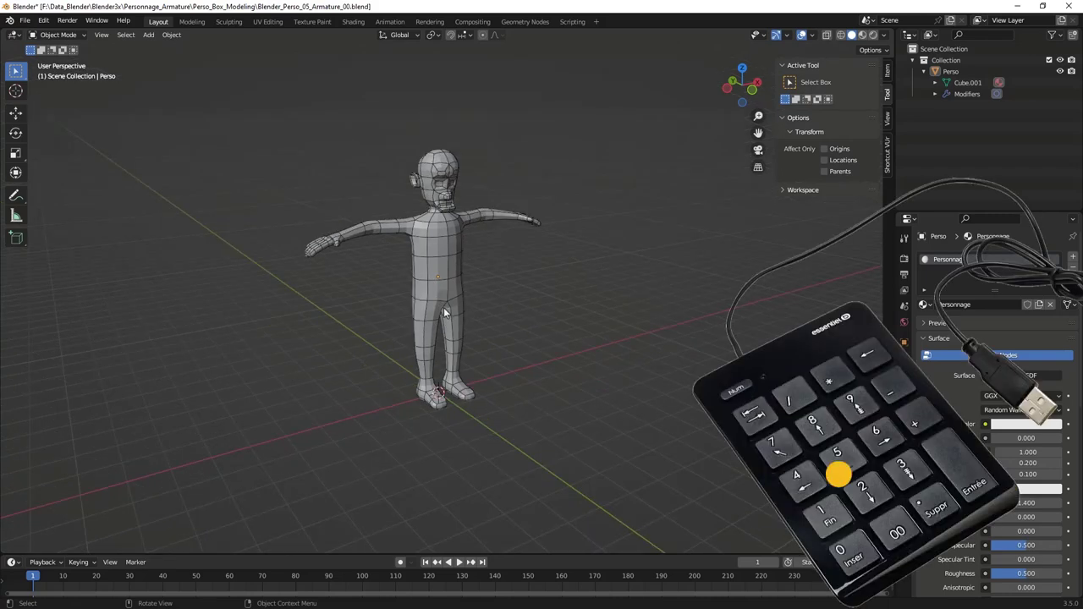
key("KP_5")
key("KP_5")
scroll(415, 279, "up", 5)
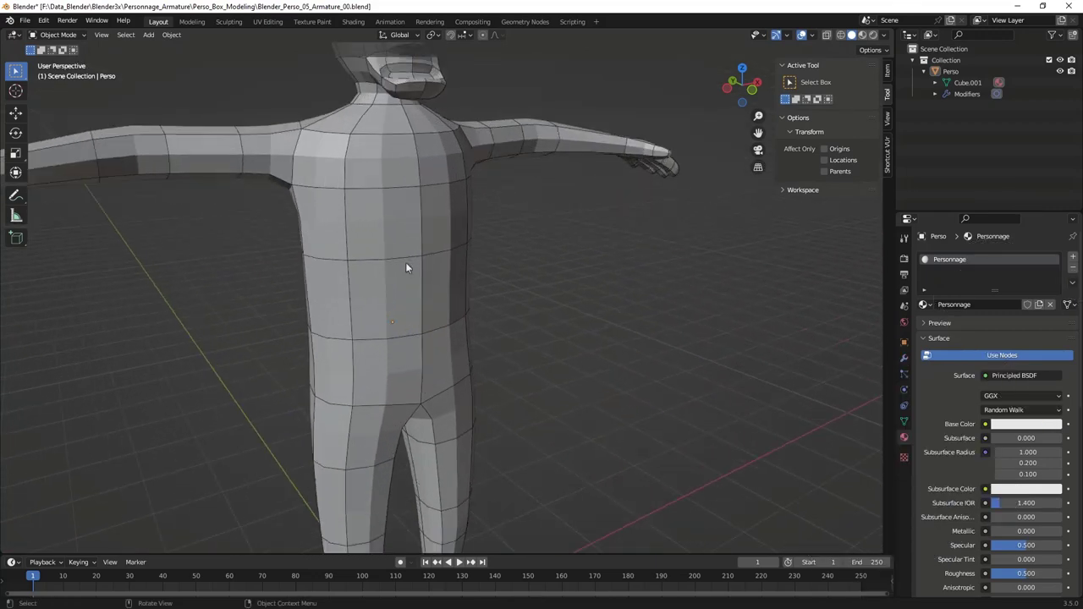
mouse_move(405, 261)
middle_mouse_down()
mouse_move(411, 312)
mouse_move(336, 404)
mouse_move(373, 388)
mouse_move(344, 392)
middle_mouse_up()
Zoom in close on the shoulder and hand, then return to orthographic view
scroll(337, 402, "up", 3)
scroll(337, 399, "up", 3)
scroll(336, 400, "down", 3)
scroll(344, 391, "up", 2)
scroll(344, 392, "up", 2)
scroll(344, 392, "up", 2)
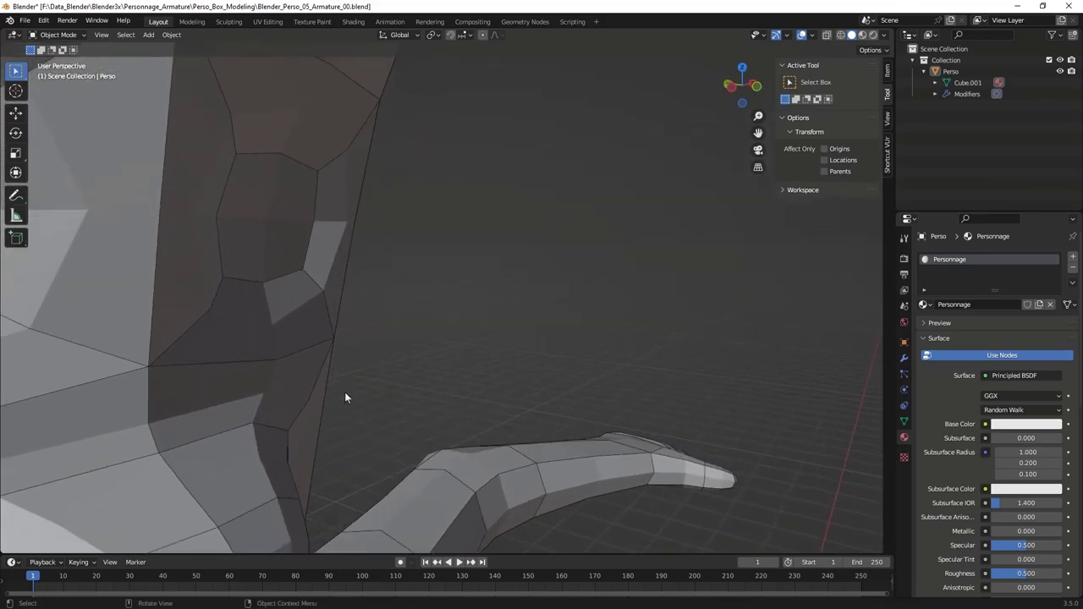
scroll(345, 392, "up", 1)
scroll(344, 391, "up", 2)
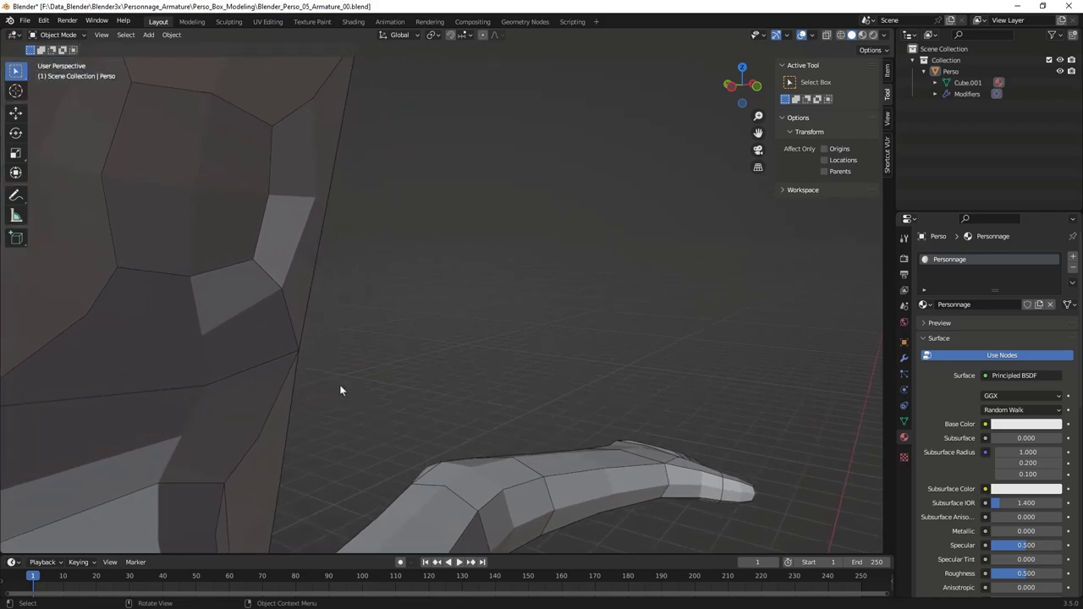
middle_click_drag(340, 385, 351, 400)
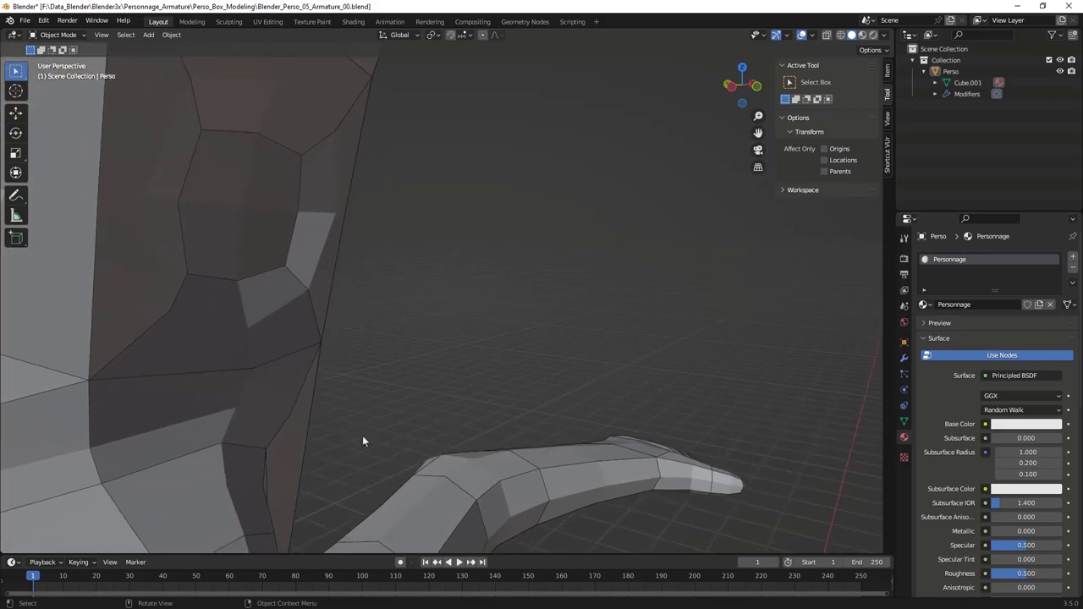
key("KP_5")
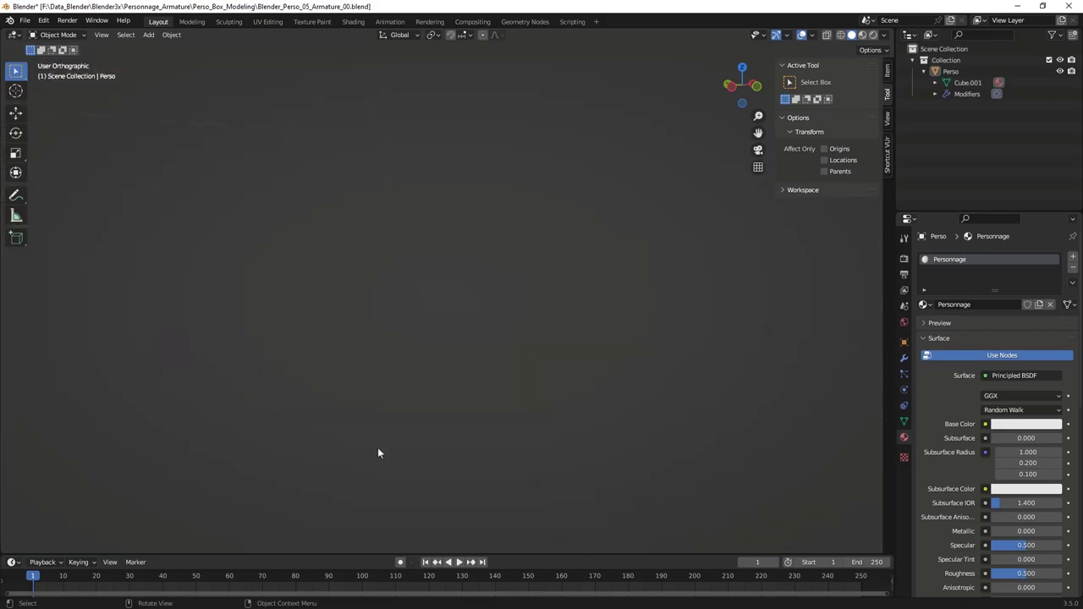
Zoom out to show the full T-pose character and orbit to a raised three-quarter view
scroll(386, 446, "down", 3)
scroll(387, 447, "down", 3)
scroll(385, 436, "down", 3)
scroll(373, 315, "up", 8)
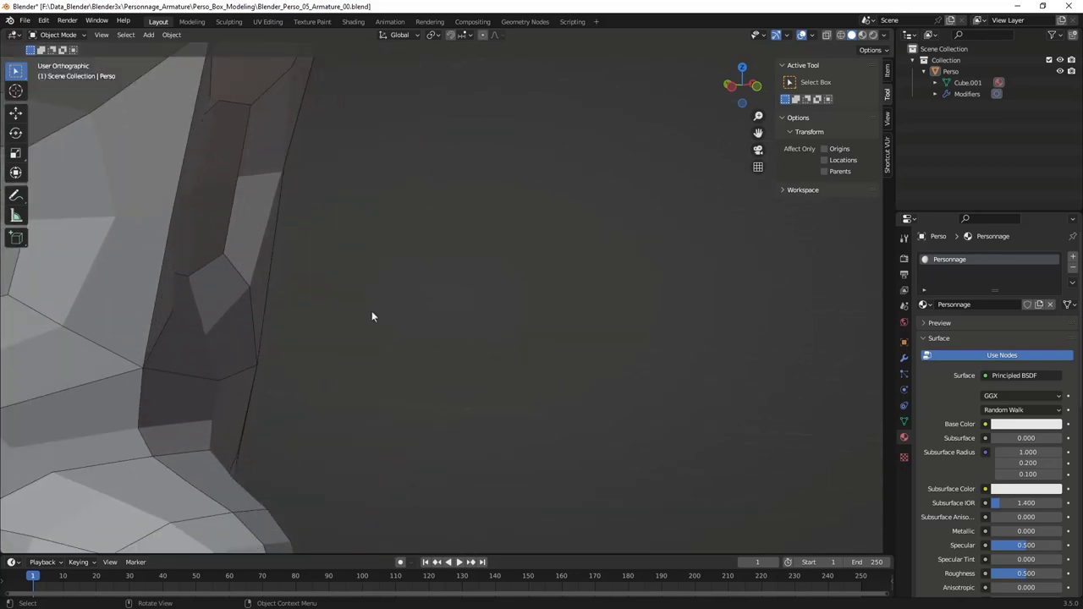
scroll(371, 315, "up", 3)
scroll(370, 315, "down", 3)
scroll(370, 315, "down", 3)
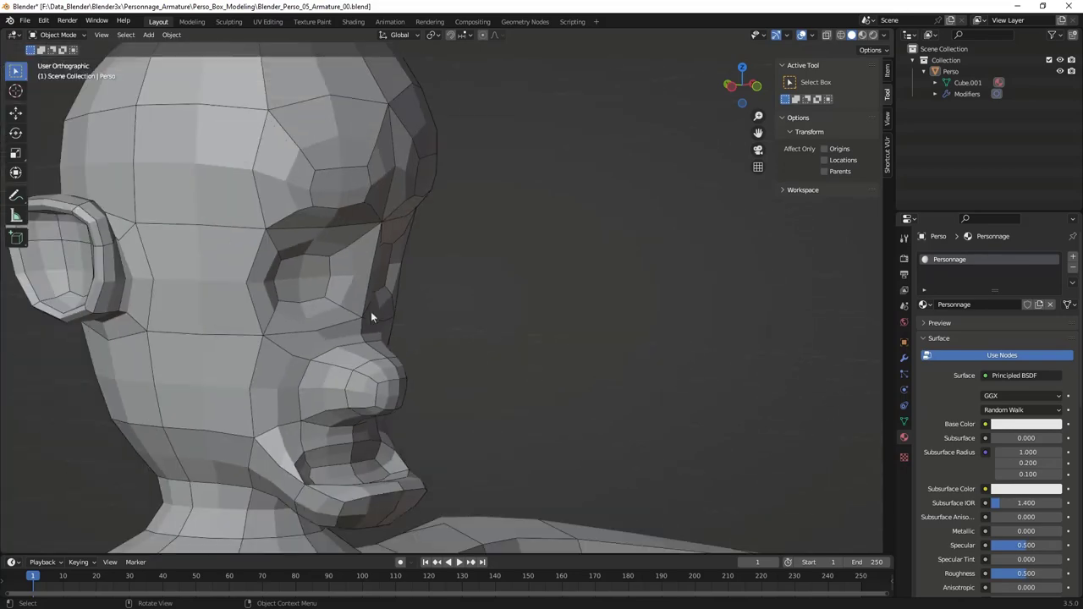
scroll(370, 316, "down", 3)
scroll(372, 317, "down", 2)
middle_click_drag(428, 363, 484, 334)
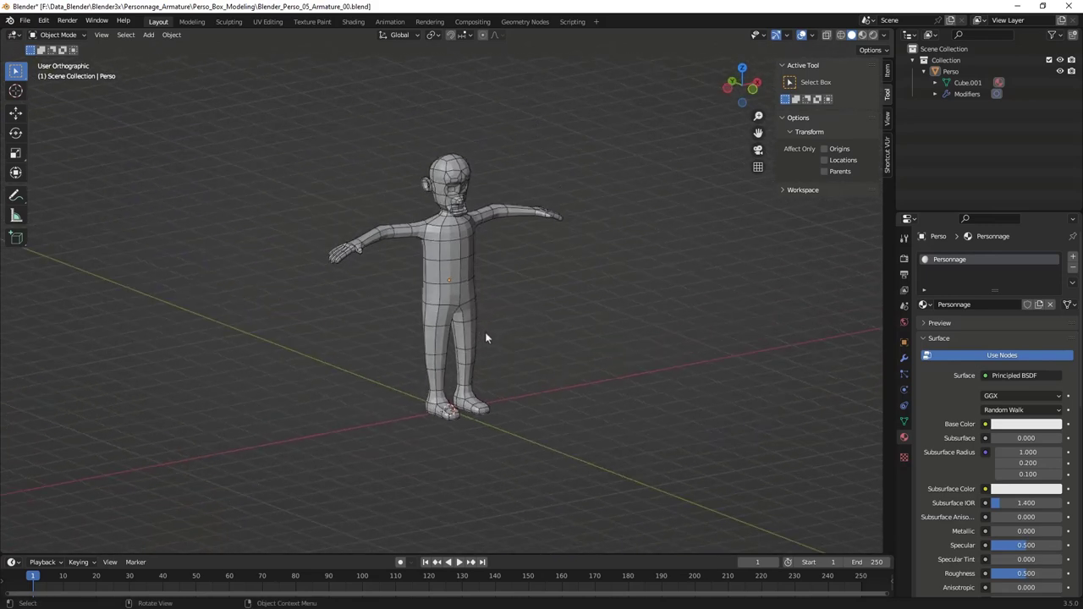
Turn on Auto Depth in the Navigation preferences and return to the viewport
left_click(43, 21)
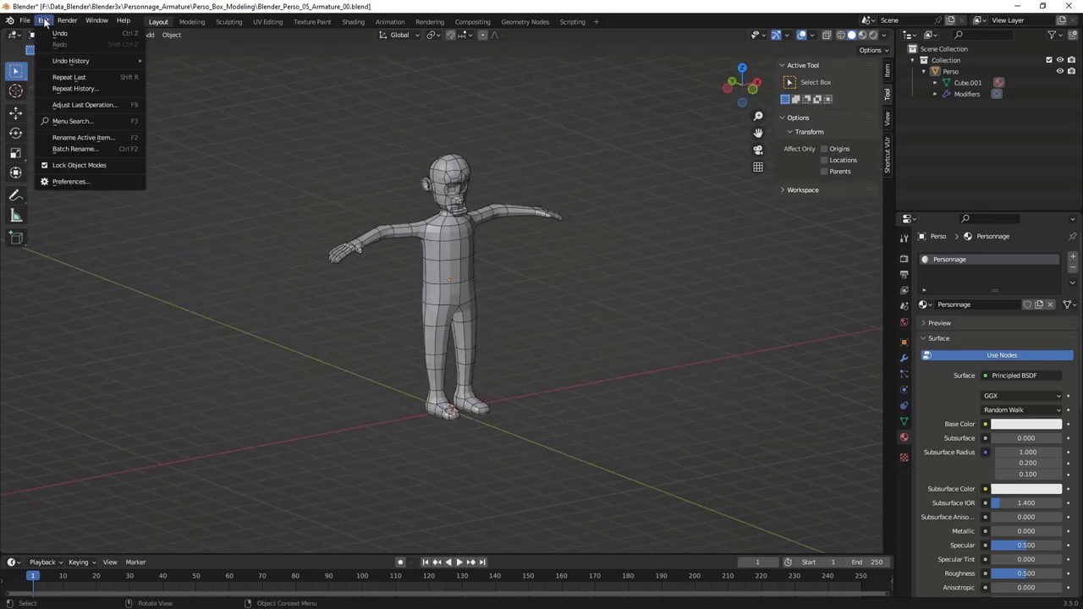
left_click(78, 180)
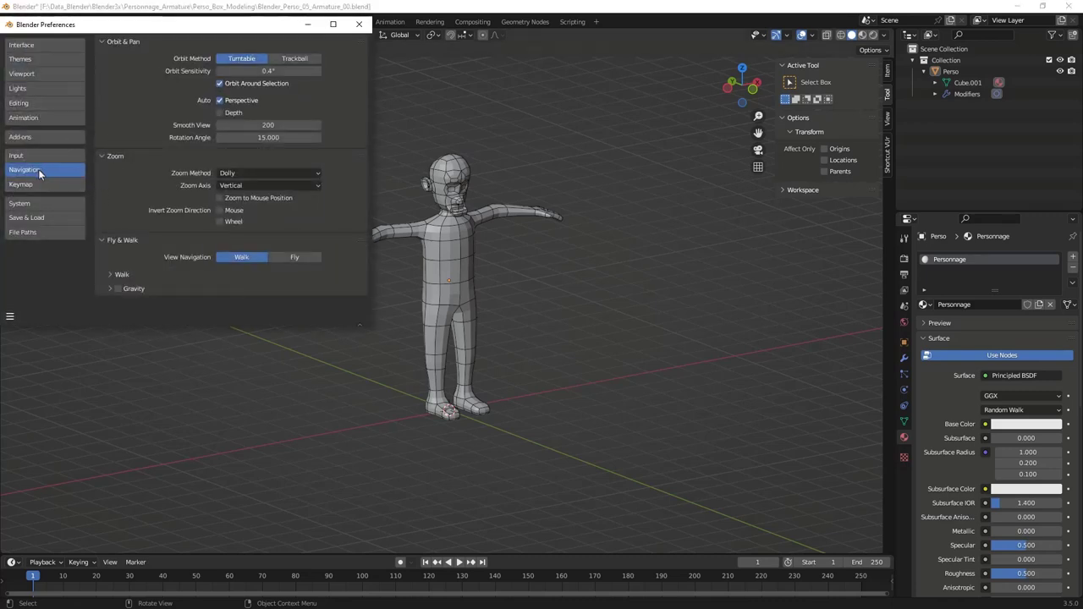
left_click(220, 113)
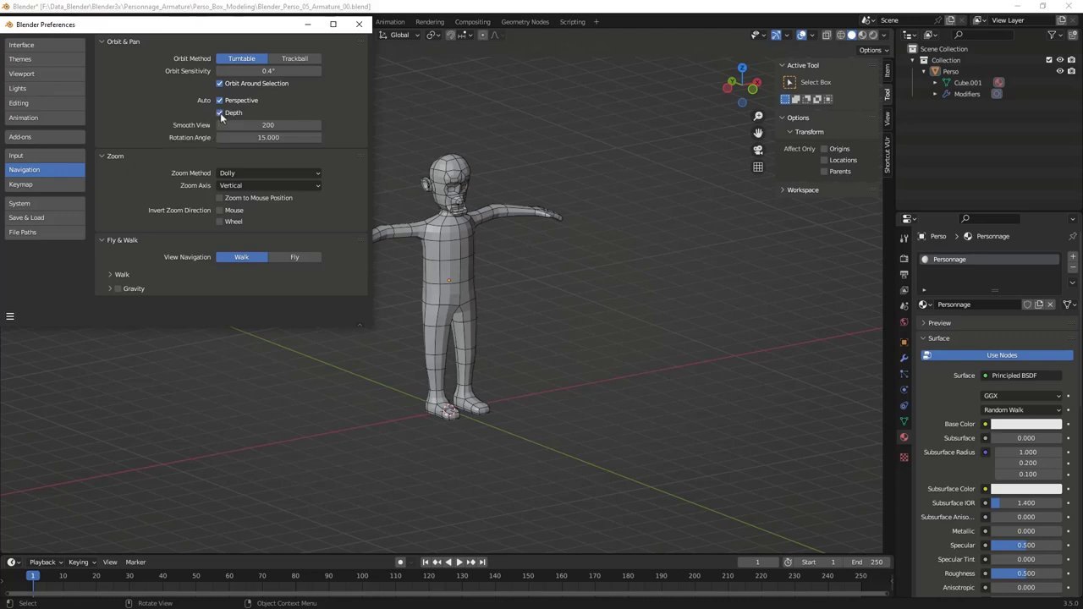
left_click(358, 24)
middle_click_drag(447, 218, 451, 241)
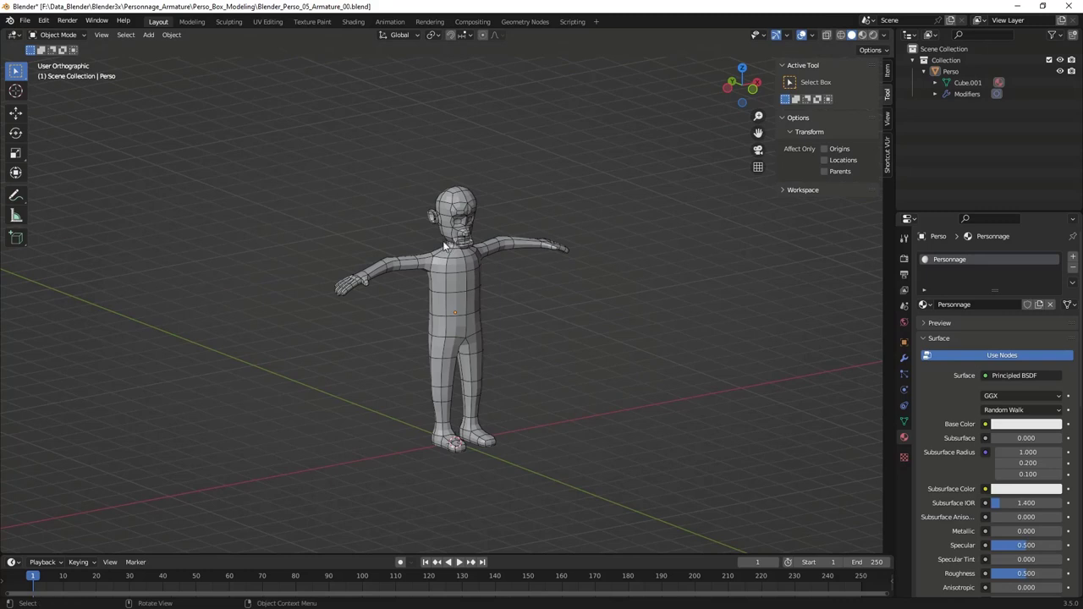
scroll(445, 245, "up", 5)
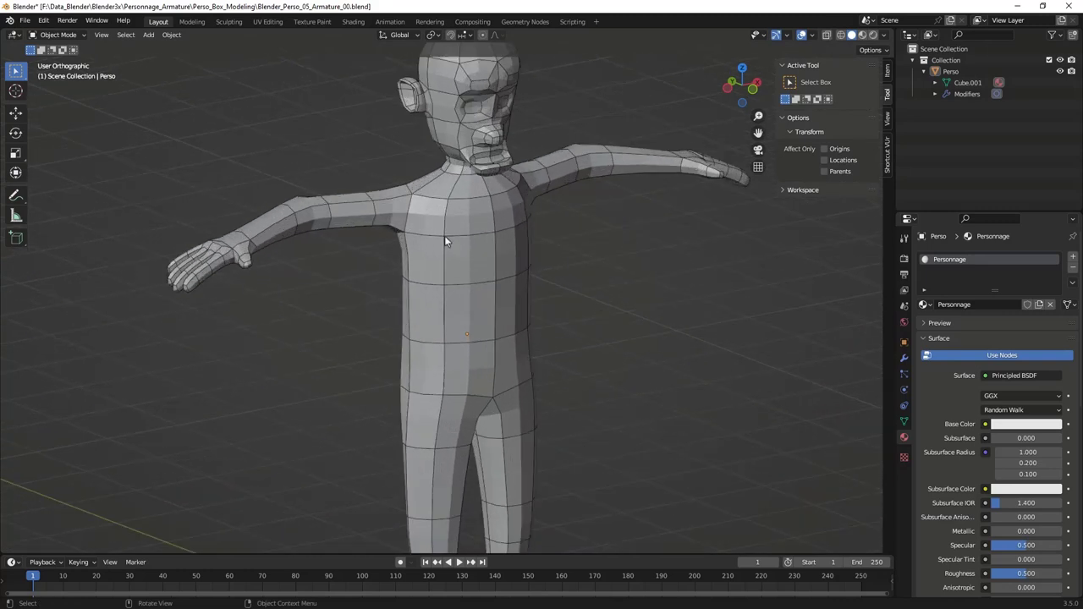
scroll(465, 153, "up", 4)
scroll(500, 122, "up", 2)
scroll(508, 124, "down", 3)
scroll(515, 126, "down", 5)
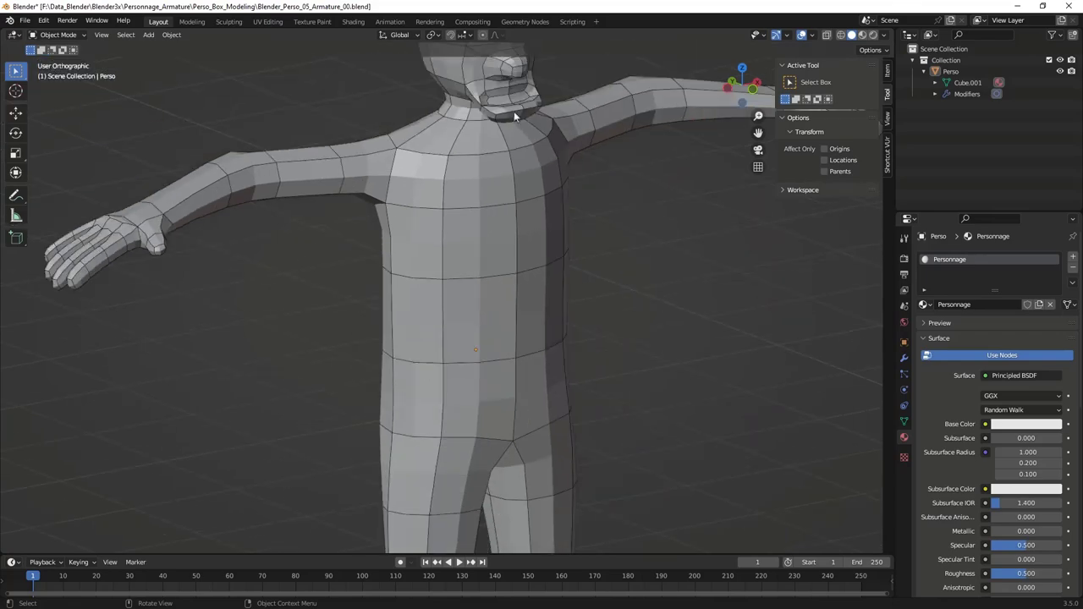
mouse_move(515, 125)
middle_mouse_down()
mouse_move(465, 301)
mouse_move(479, 241)
middle_mouse_up()
scroll(480, 244, "up", 5)
scroll(478, 242, "down", 5)
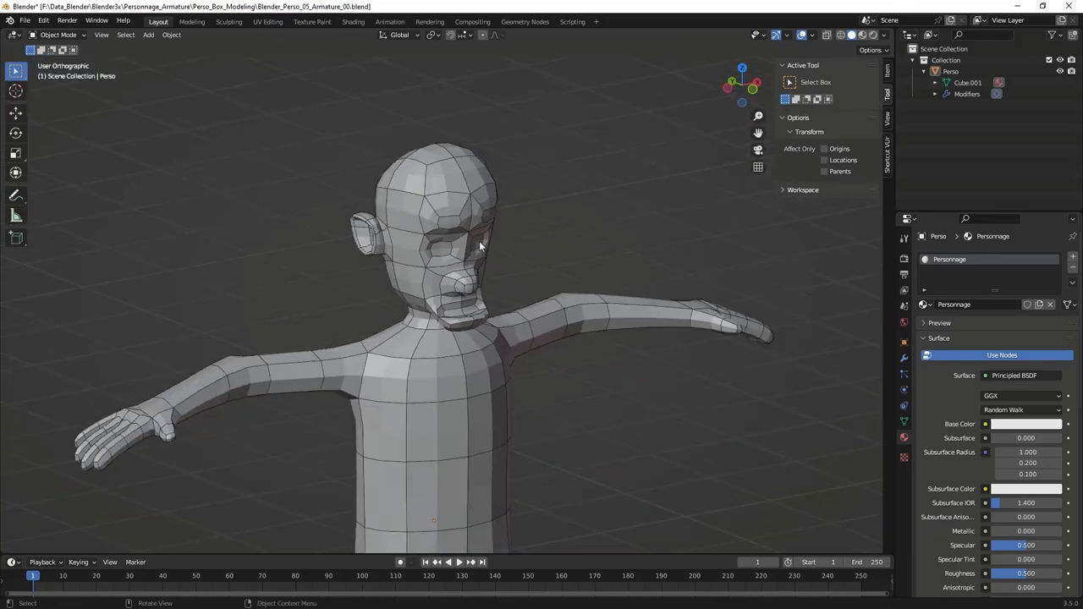
scroll(479, 241, "down", 2)
mouse_move(454, 379)
middle_mouse_down()
mouse_move(468, 225)
mouse_move(437, 319)
mouse_move(587, 312)
mouse_move(432, 314)
mouse_move(449, 303)
middle_mouse_up()
scroll(467, 288, "down", 2)
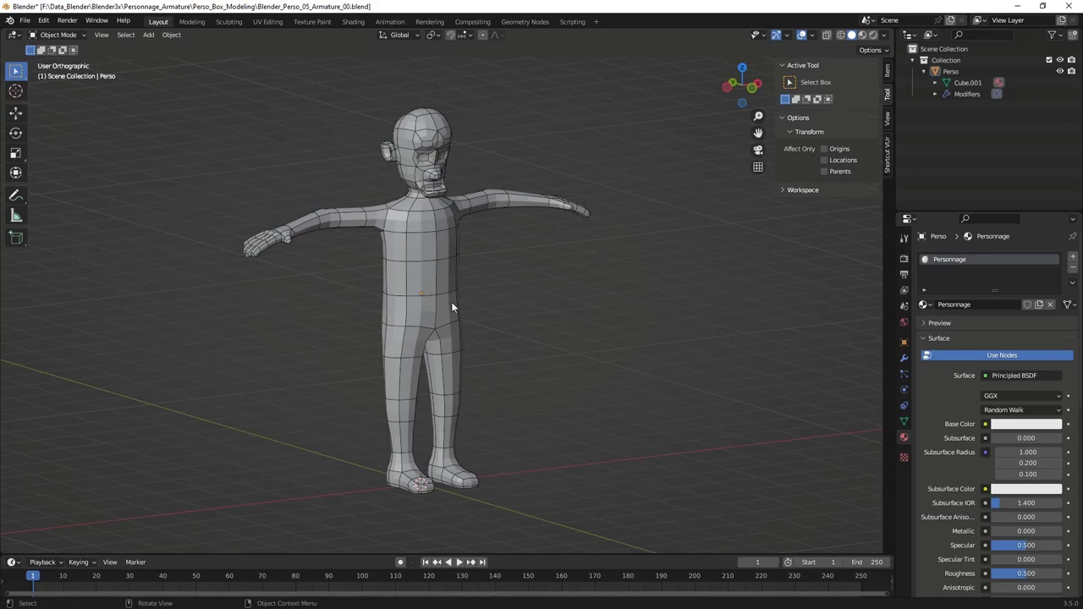
scroll(454, 306, "down", 2)
mouse_move(454, 306)
middle_mouse_down()
mouse_move(459, 326)
mouse_move(441, 316)
middle_mouse_up()
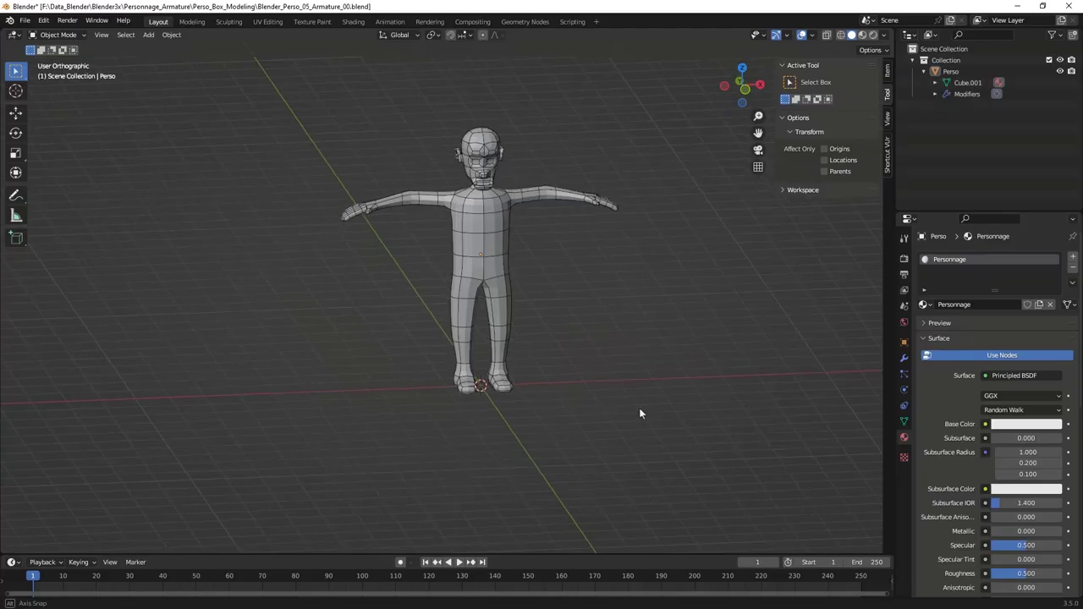
Orbit the character from the front view to a raised three-quarter angle
middle_click_drag(641, 411, 660, 413)
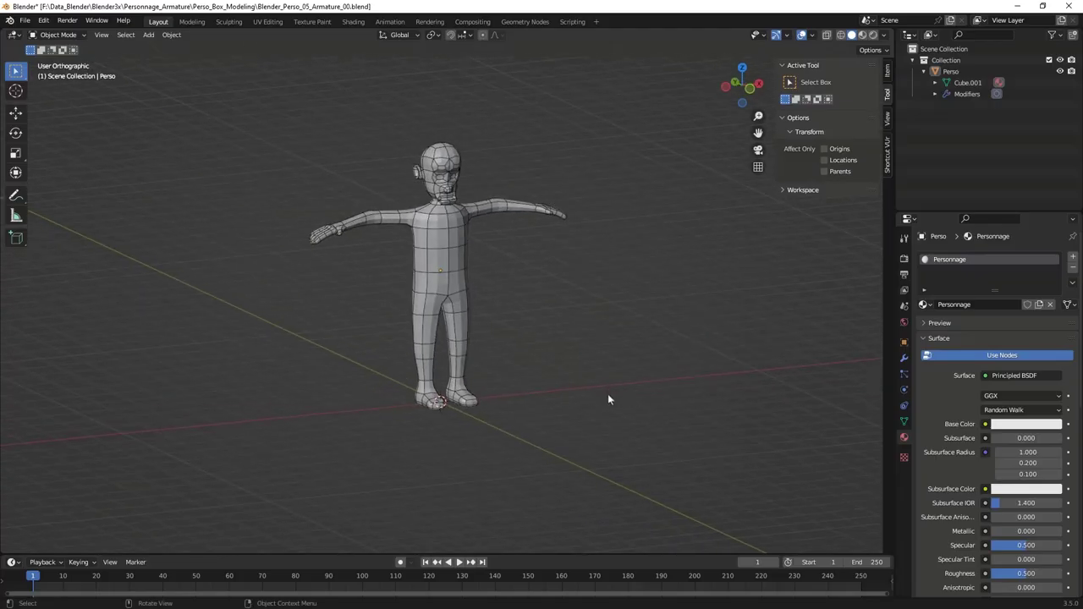